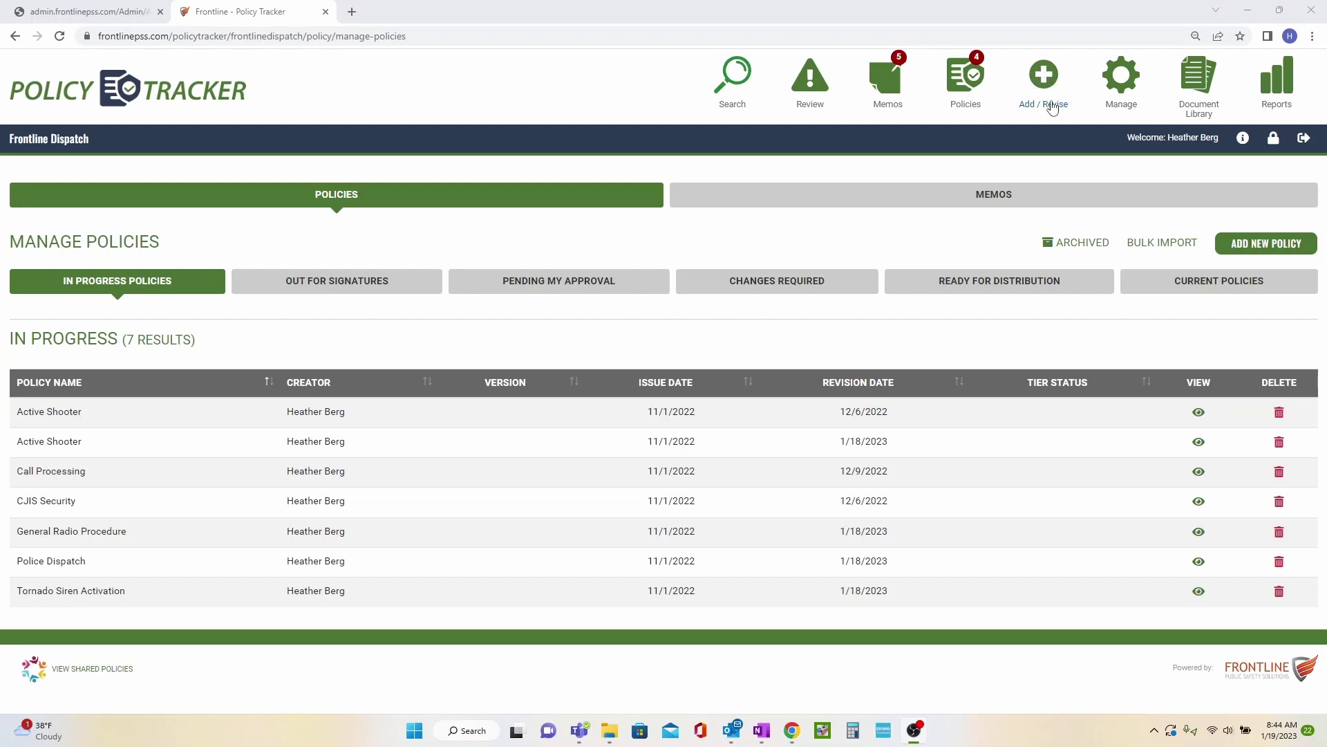
Step: Open the Bulk Import Policies page from the Manage Policies in-progress list
left_click(1149, 246)
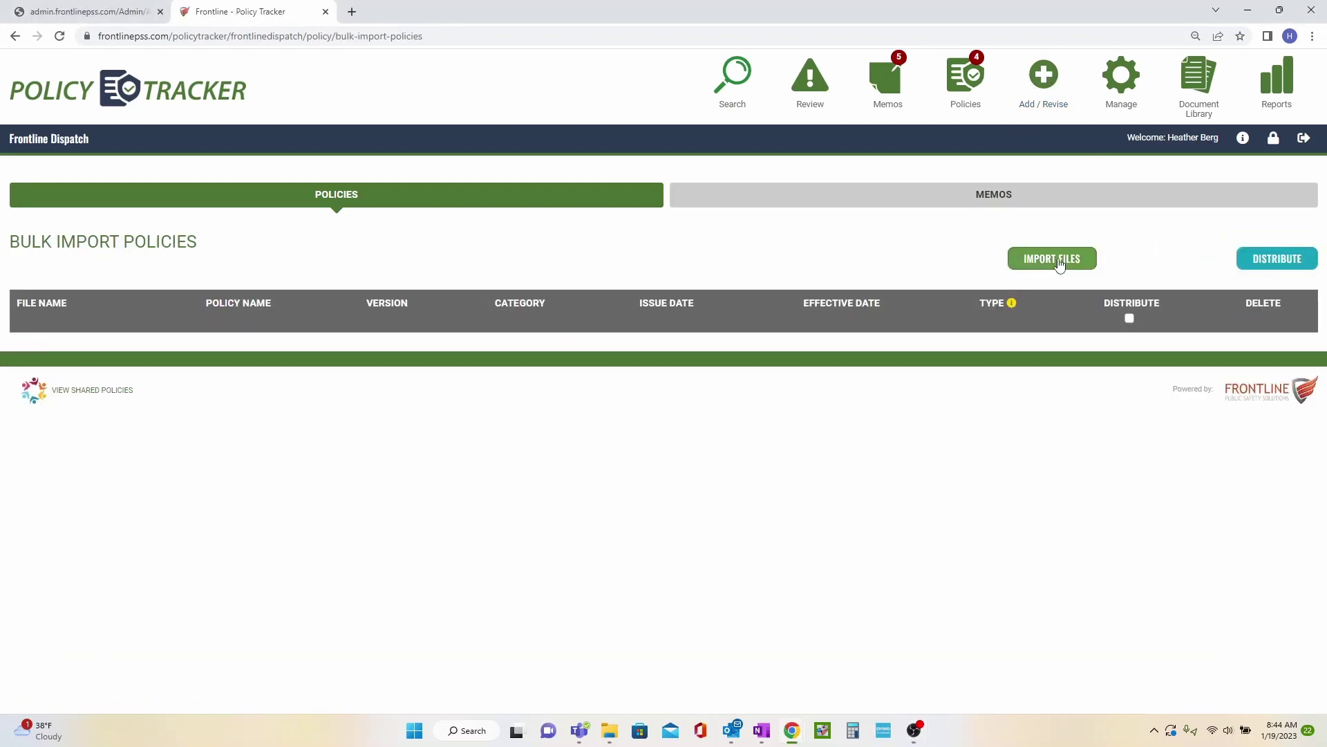
Step: Upload the call processing and general radio directive PDFs to the bulk import grid
left_click(1058, 258)
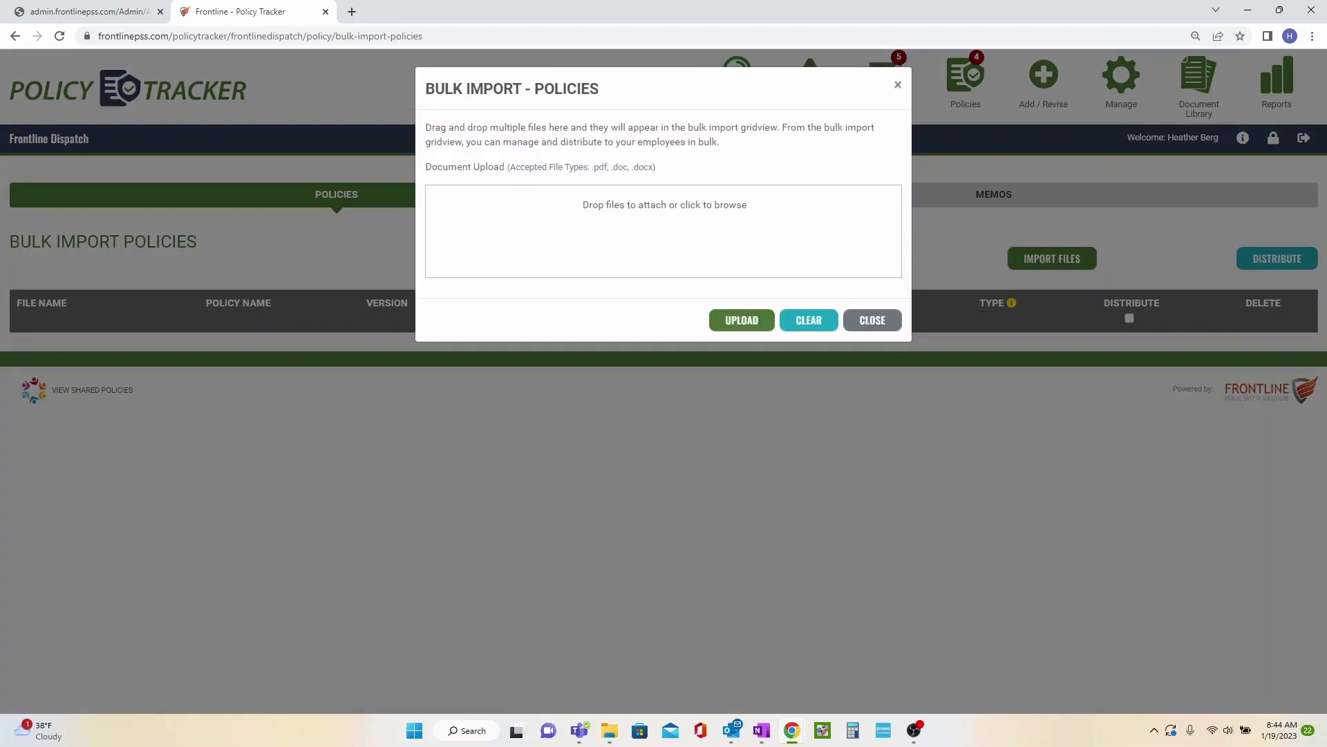
left_click_drag(142, 145, 518, 255)
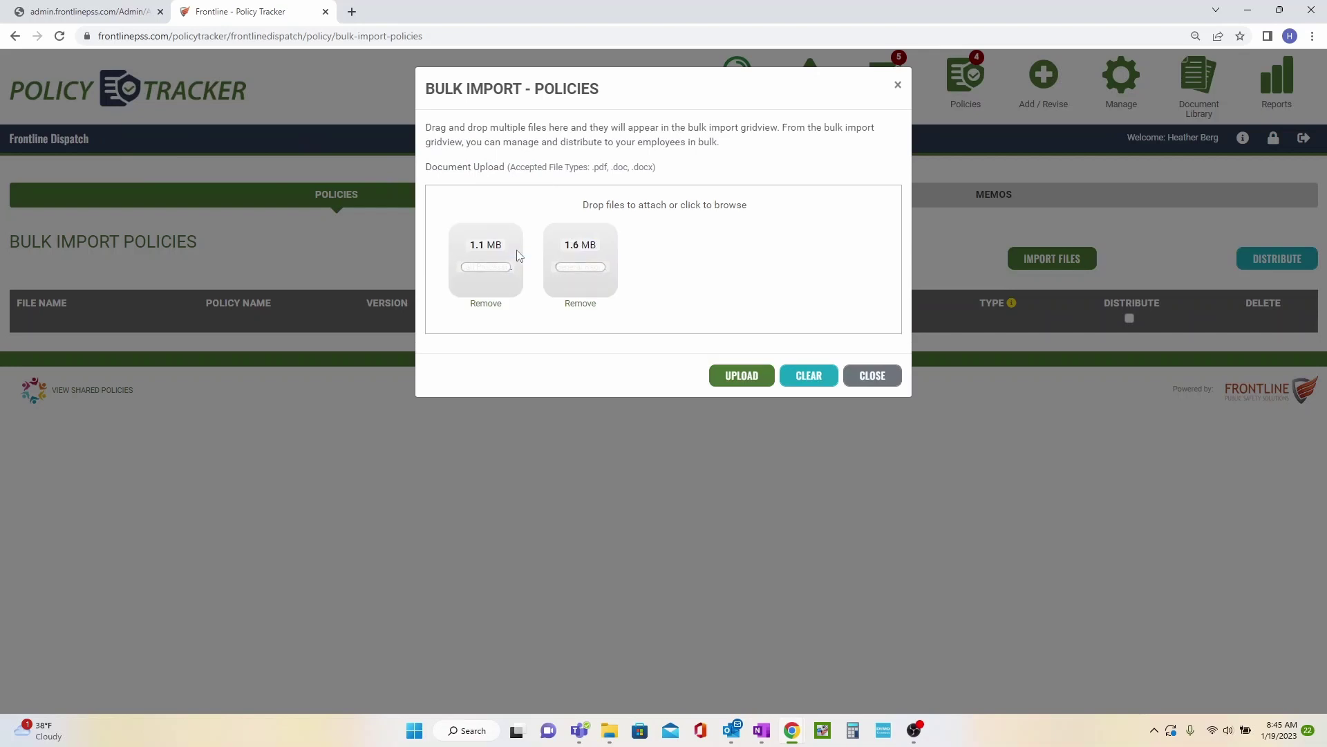
left_click(738, 375)
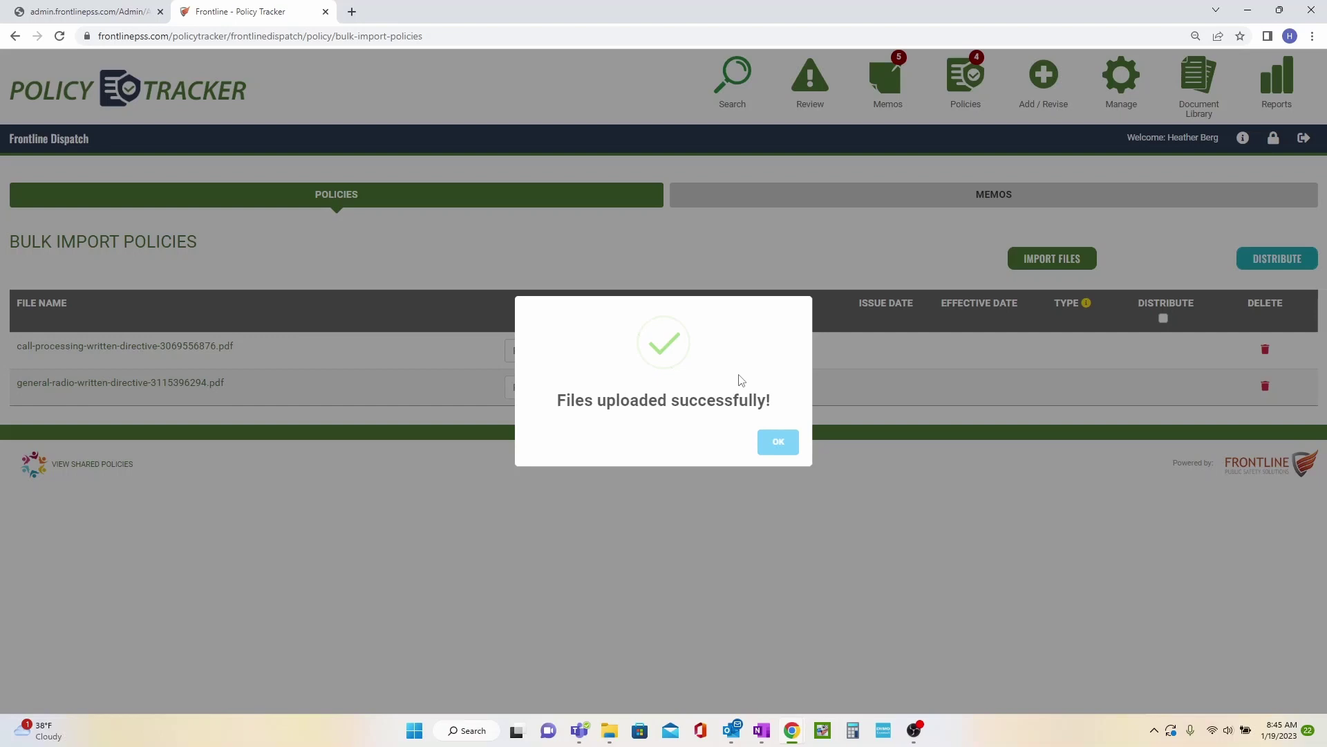
Step: Dismiss the upload confirmation and give the first file policy name Test and version 1.0
left_click(778, 443)
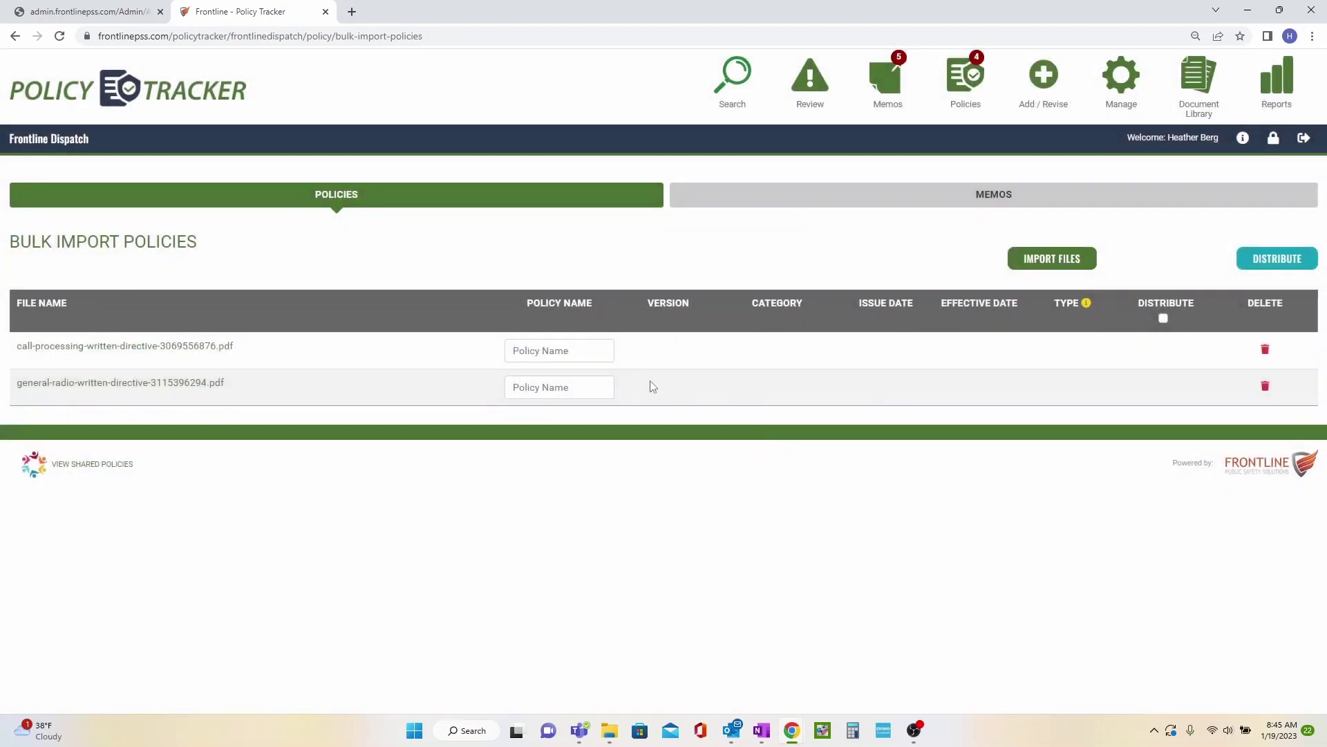
left_click(600, 351)
type("Test")
key("Tab")
left_click(650, 348)
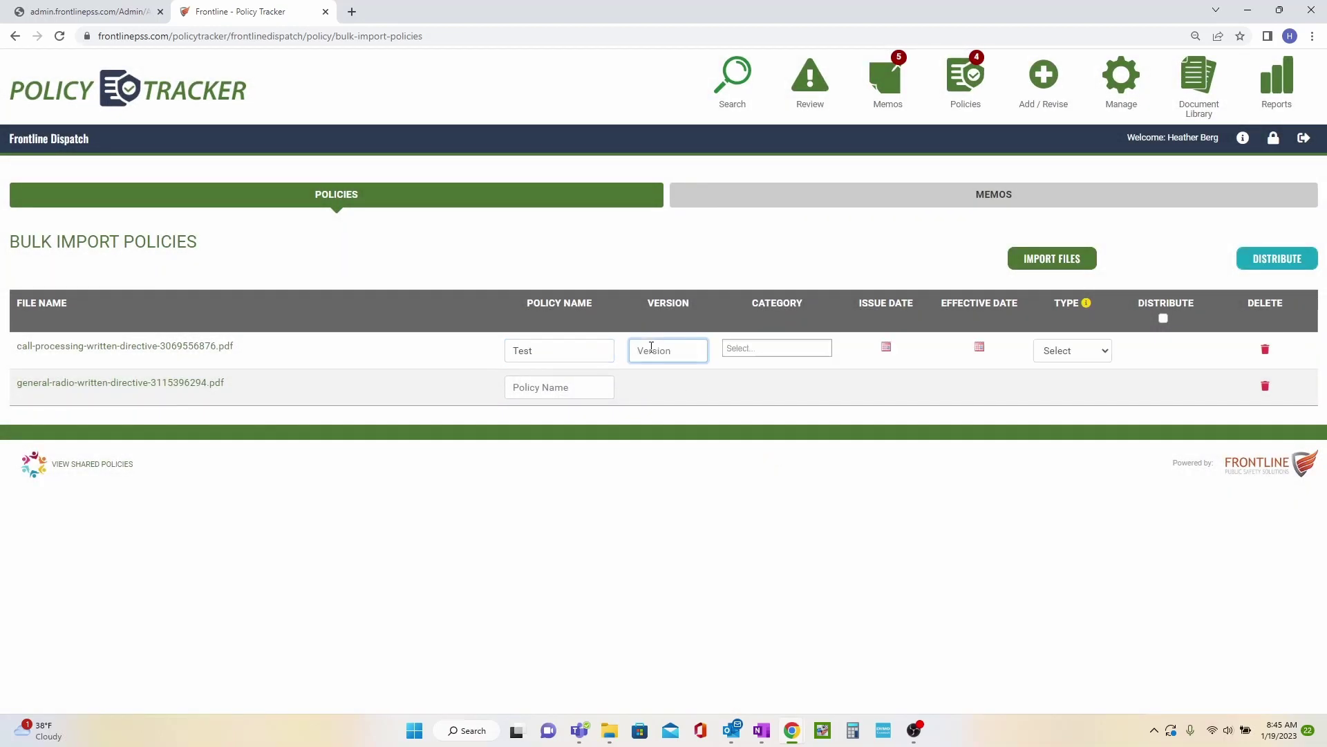
type("1.0")
Step: Set the first file's category to Call Taking, issue date 1/10/2023, effective date 1/9/2023
left_click(768, 356)
left_click(886, 347)
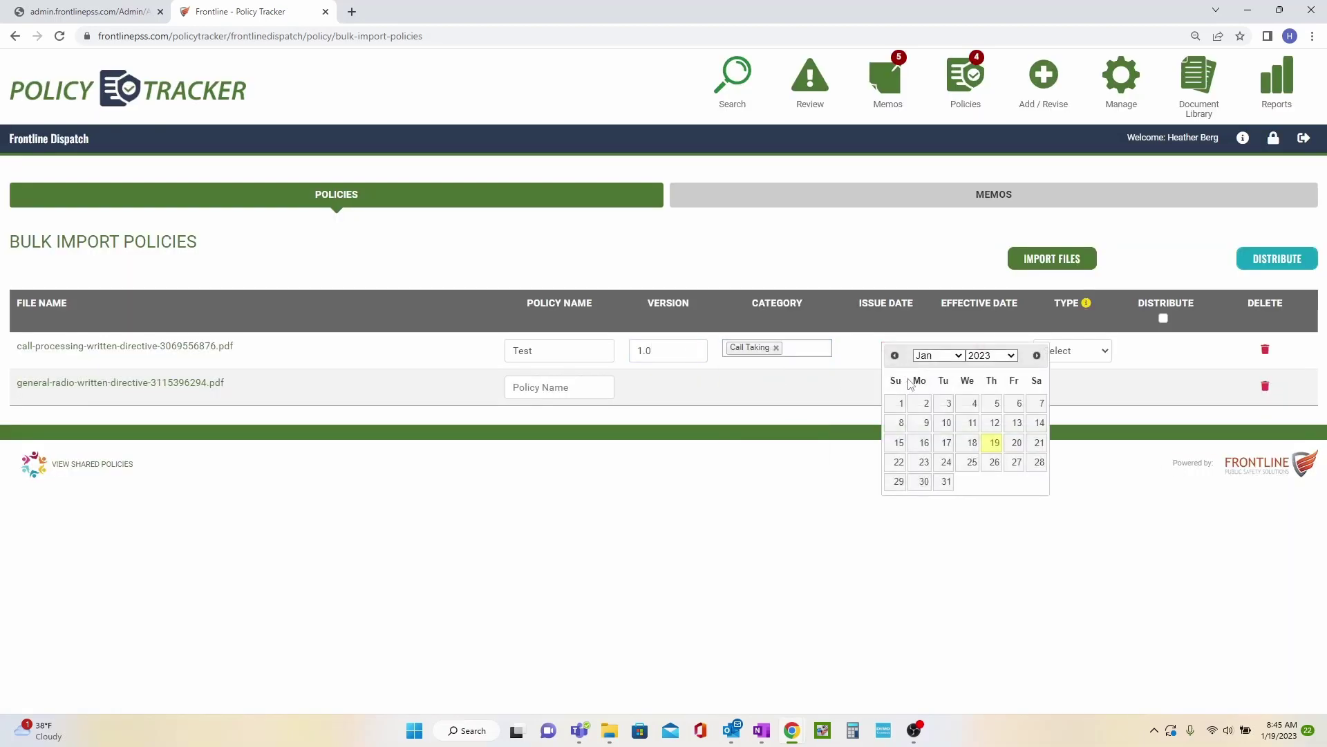
left_click(942, 426)
left_click(980, 348)
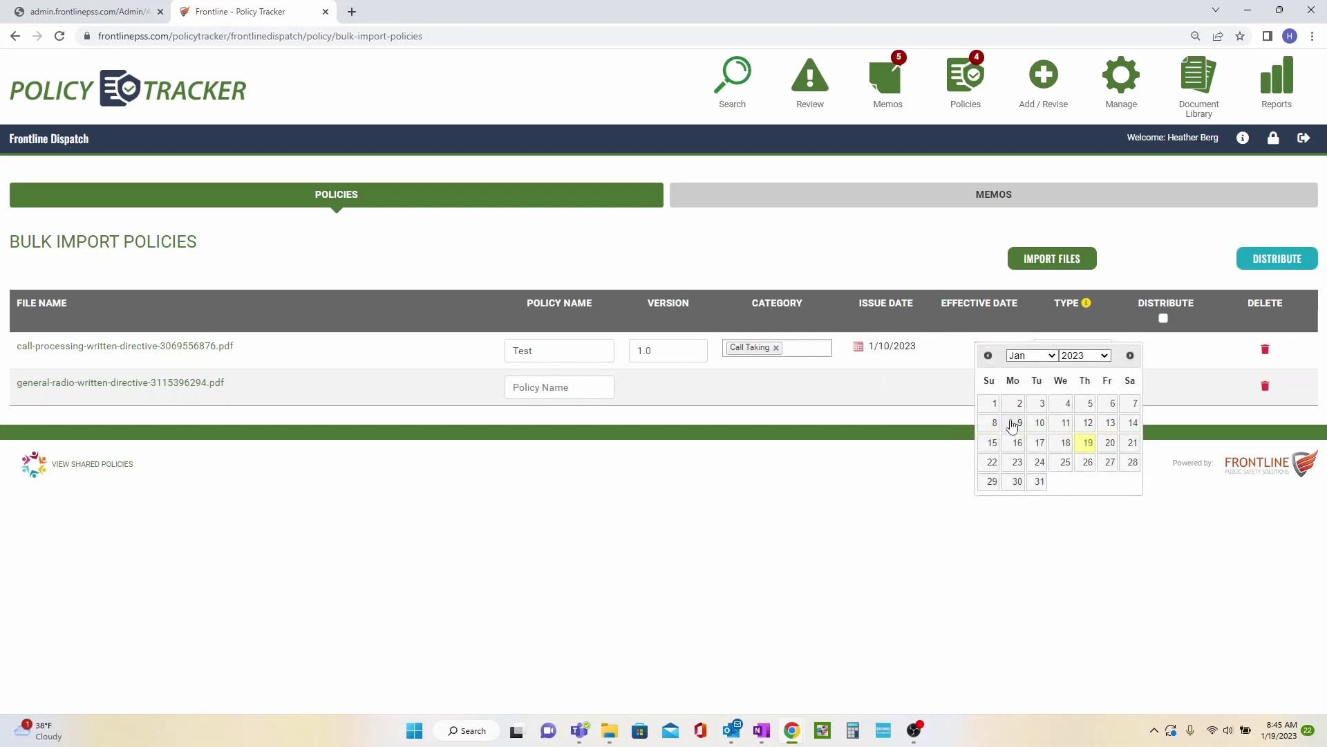
left_click(1019, 422)
Step: Set the call processing directive row's Type to STANDARD
left_click(1063, 353)
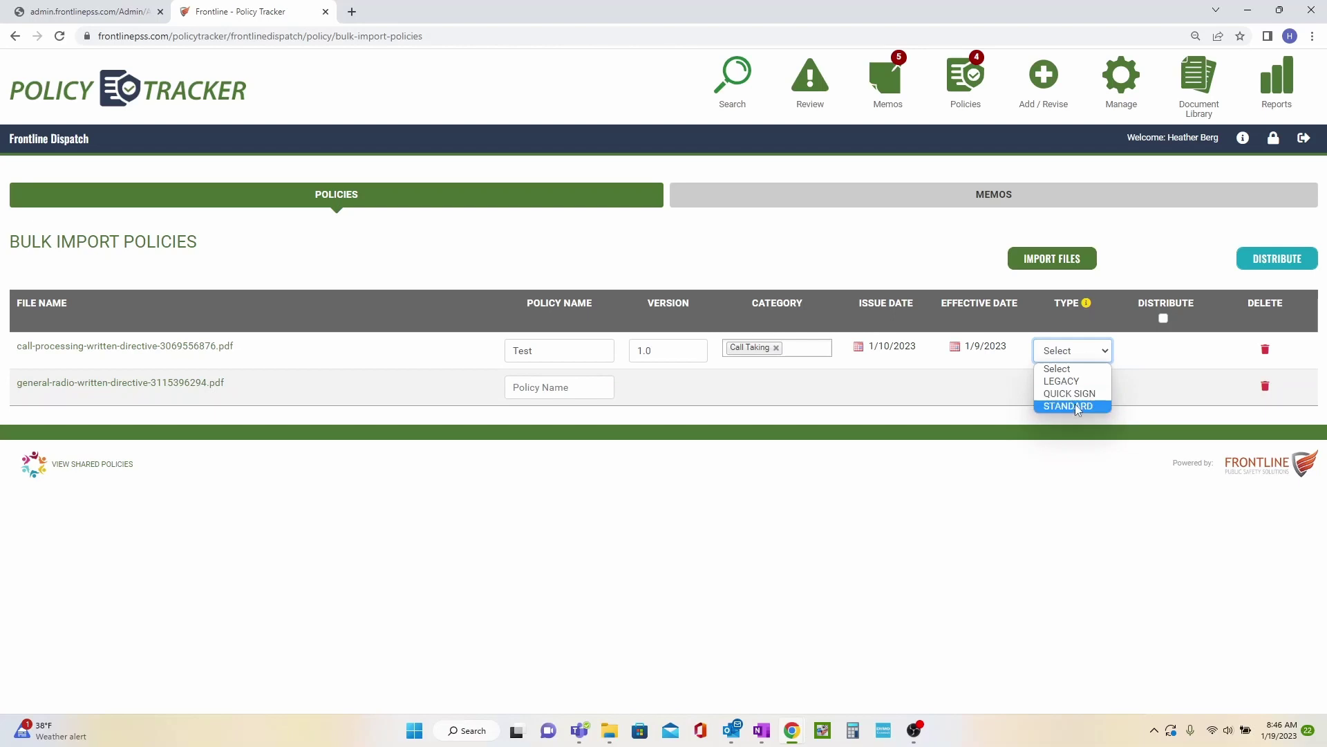
left_click(1076, 406)
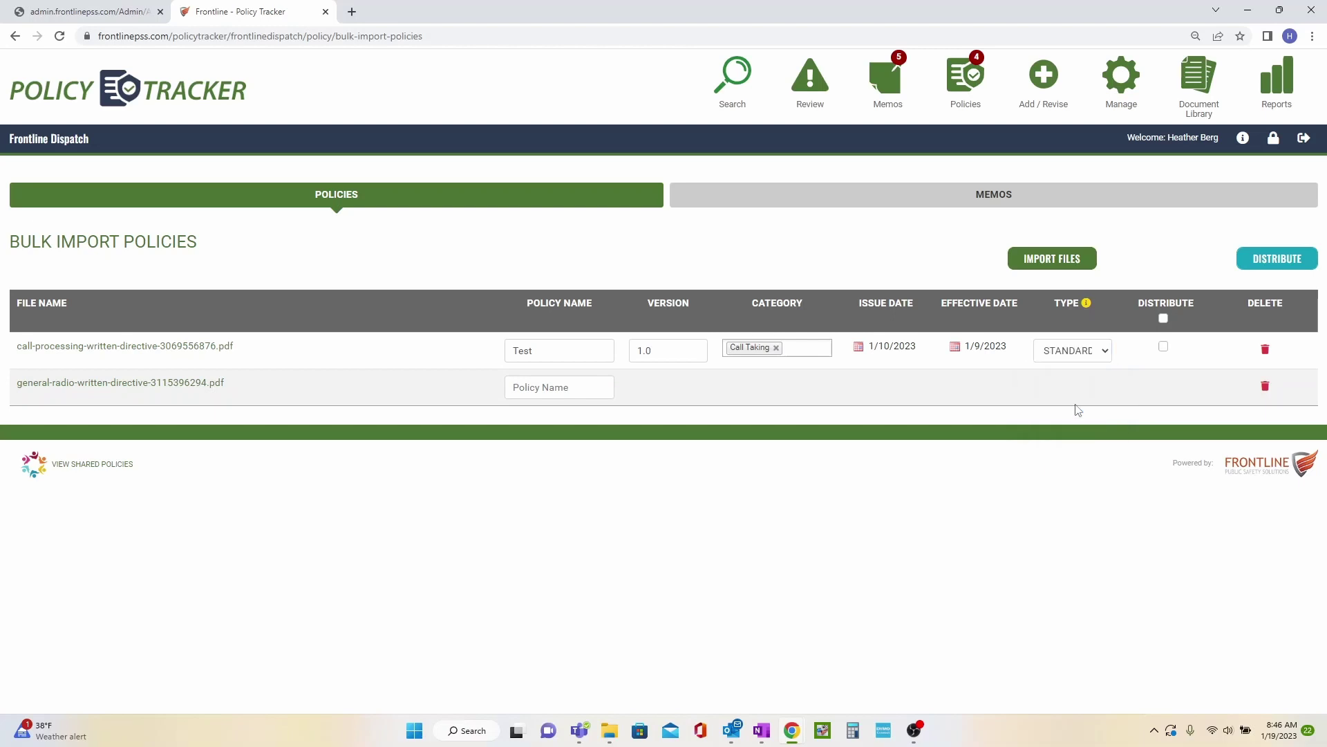